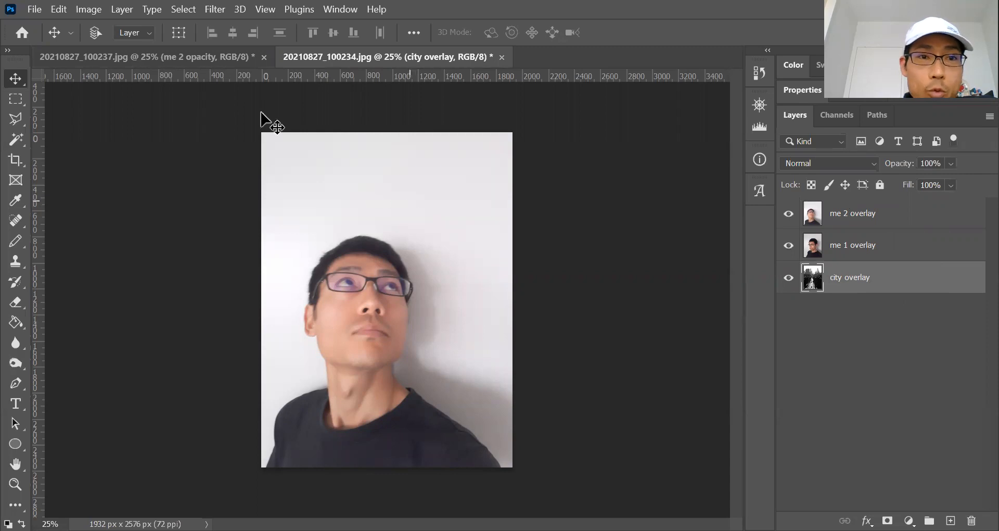
In 20210827_100237.jpg, lower the opacity of the "me 2 opacity" layer to 42% and the "me 1 opacity" layer to 58%
left_click(154, 55)
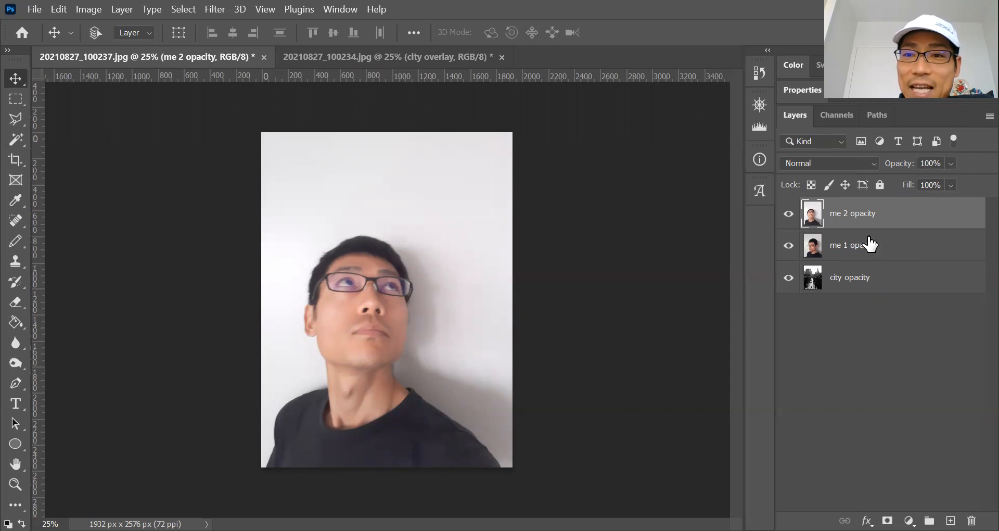
left_click(951, 163)
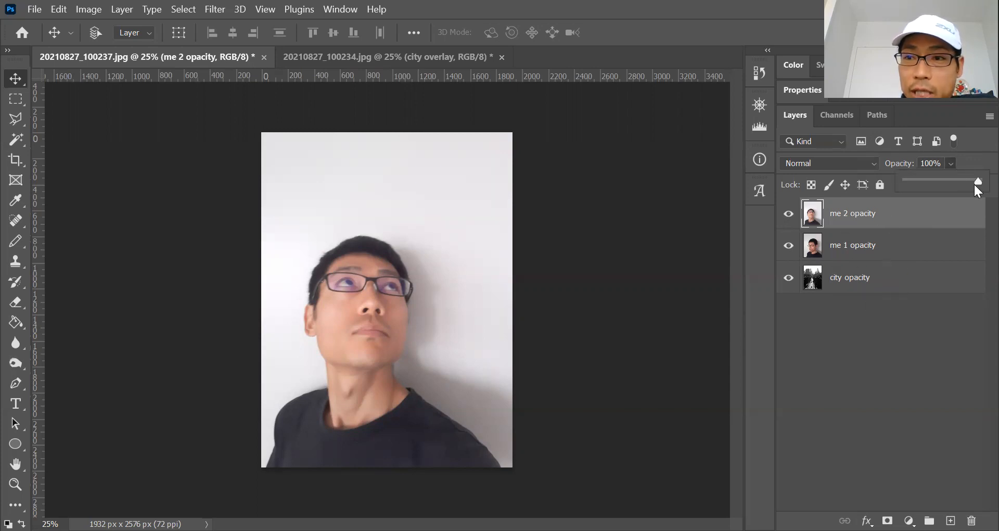
left_click_drag(972, 180, 936, 179)
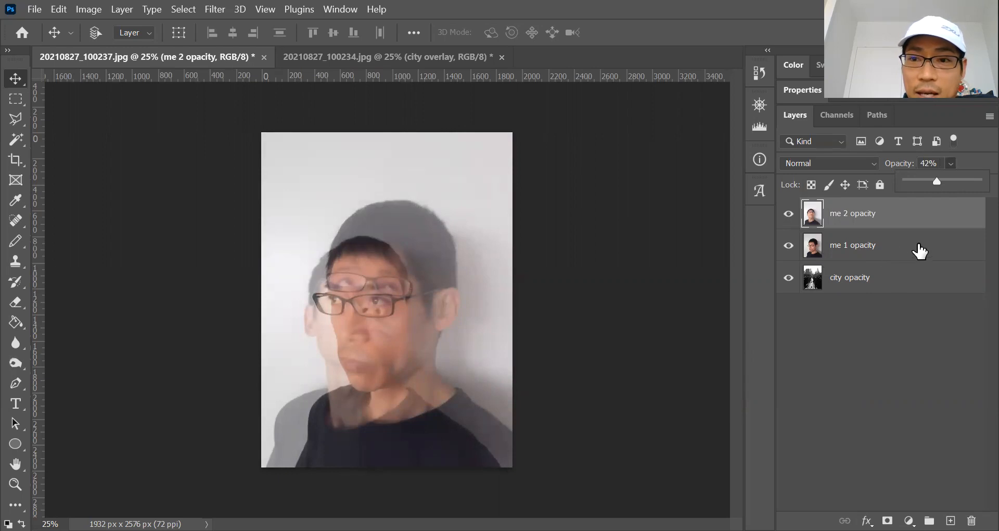
left_click(877, 254)
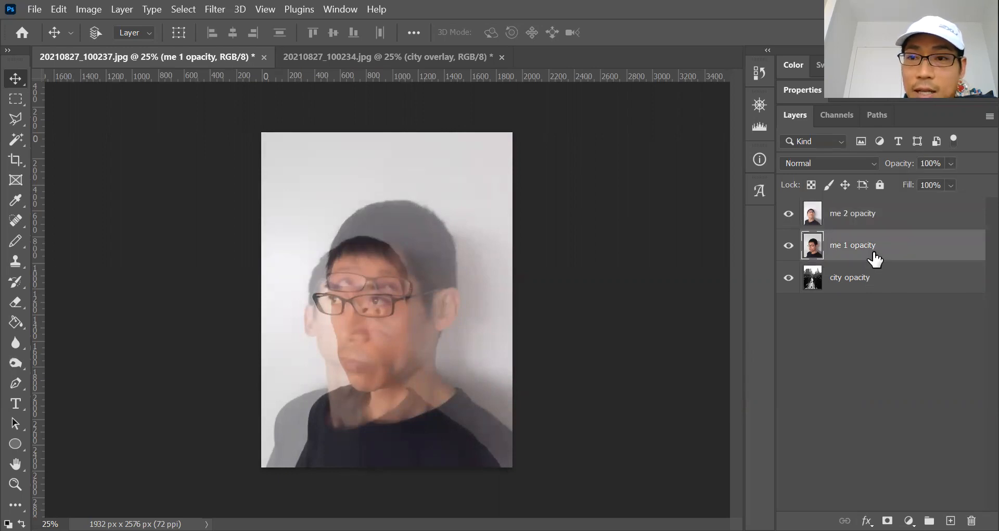
left_click_drag(951, 161, 946, 183)
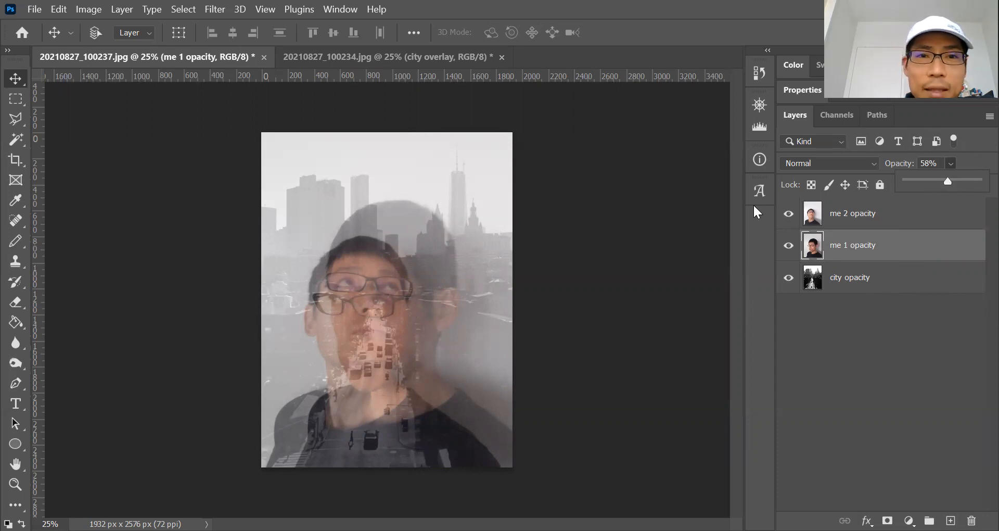
In 20210827_100234.jpg, set the blend mode of the "me 2 overlay" and "me 1 overlay" layers to Overlay
left_click(370, 58)
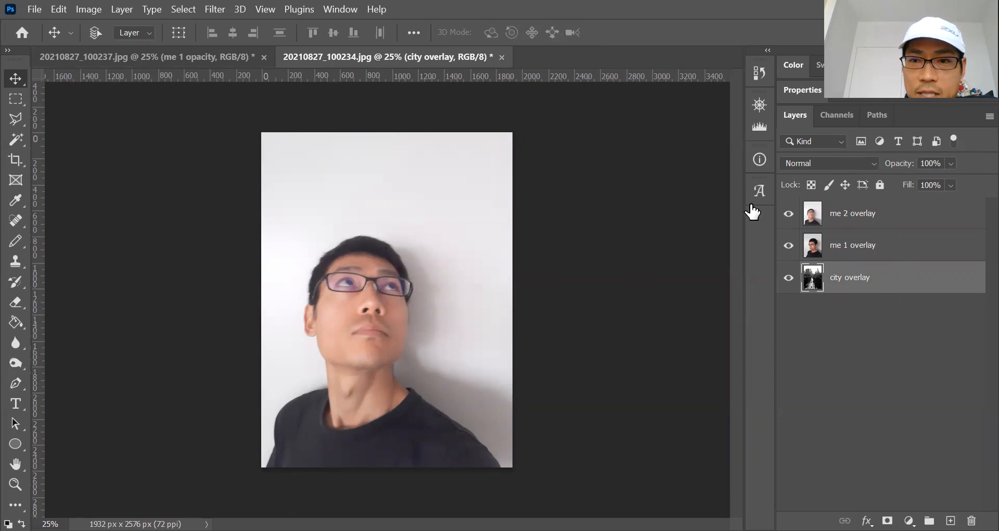
left_click(875, 220)
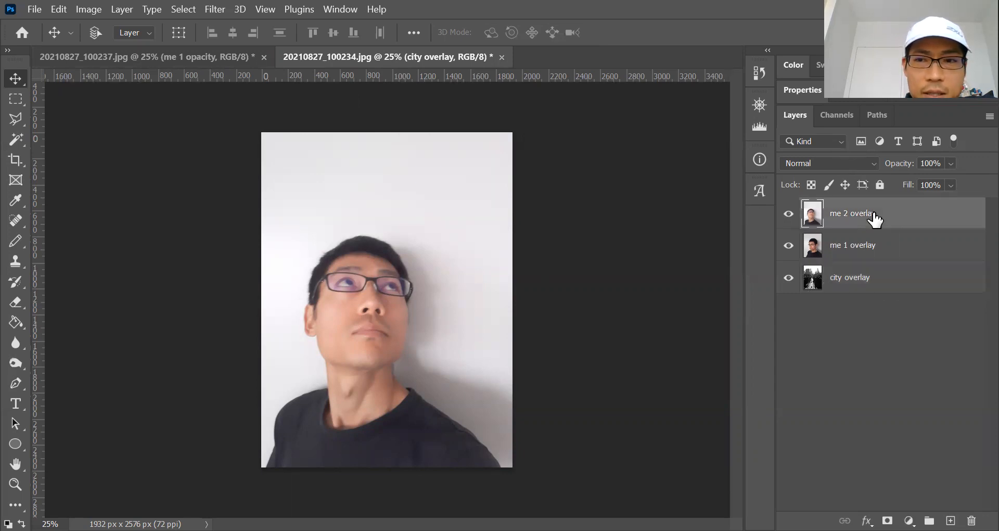
left_click(844, 163)
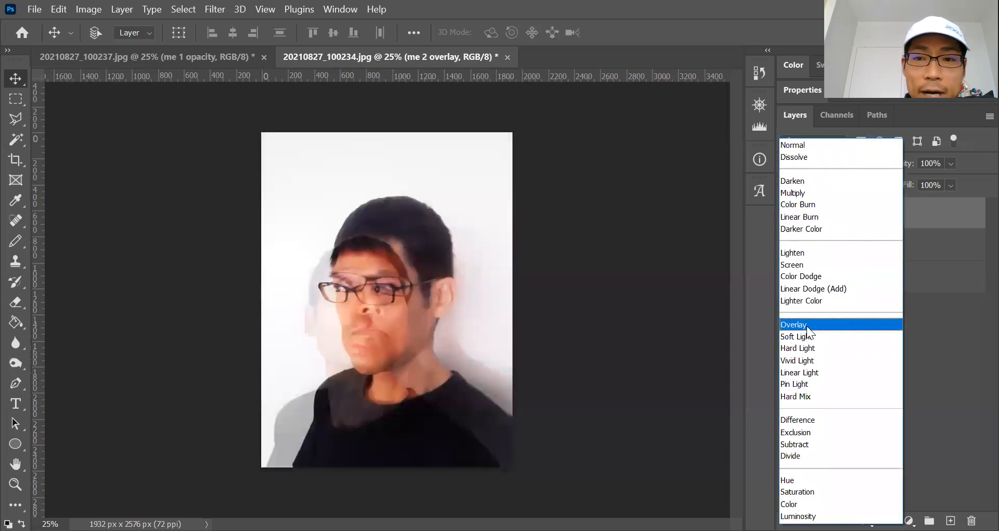
left_click(807, 326)
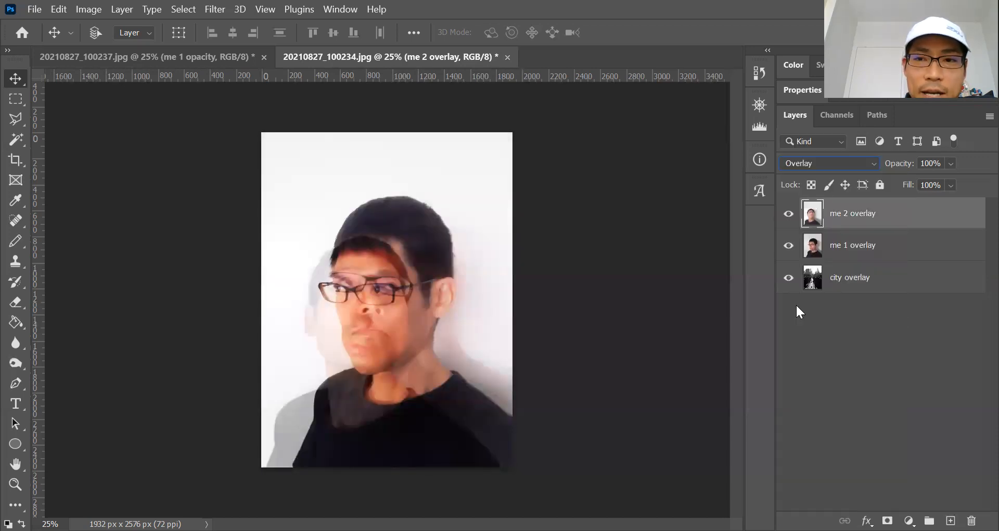
left_click(889, 248)
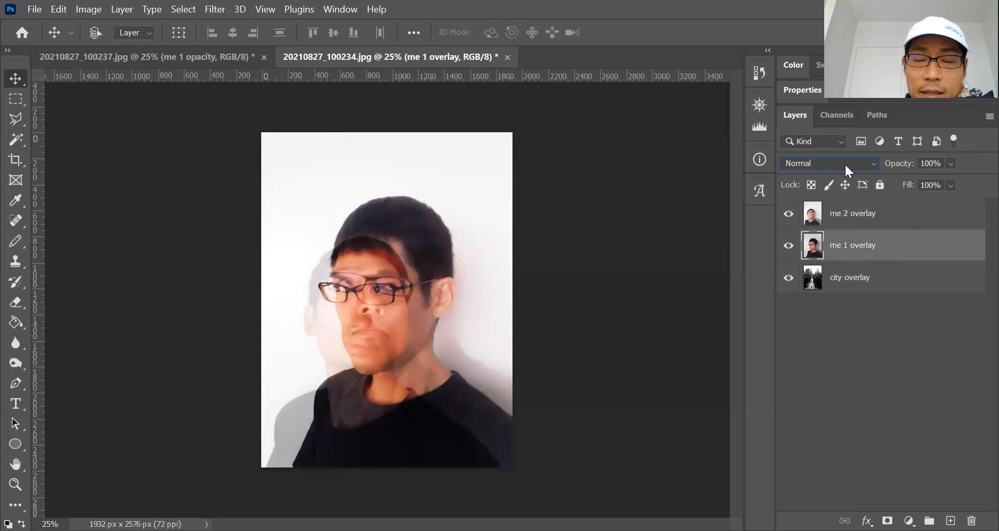
left_click(845, 163)
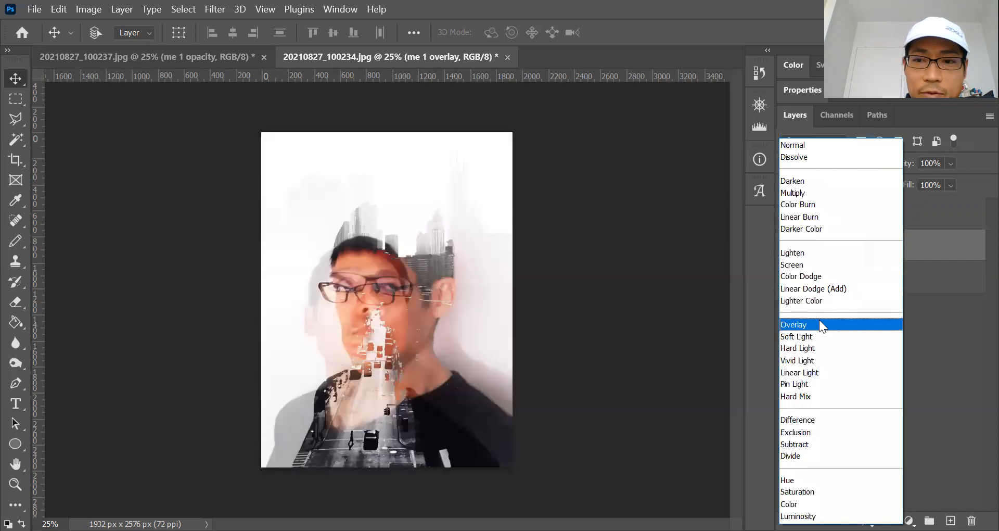
left_click(819, 324)
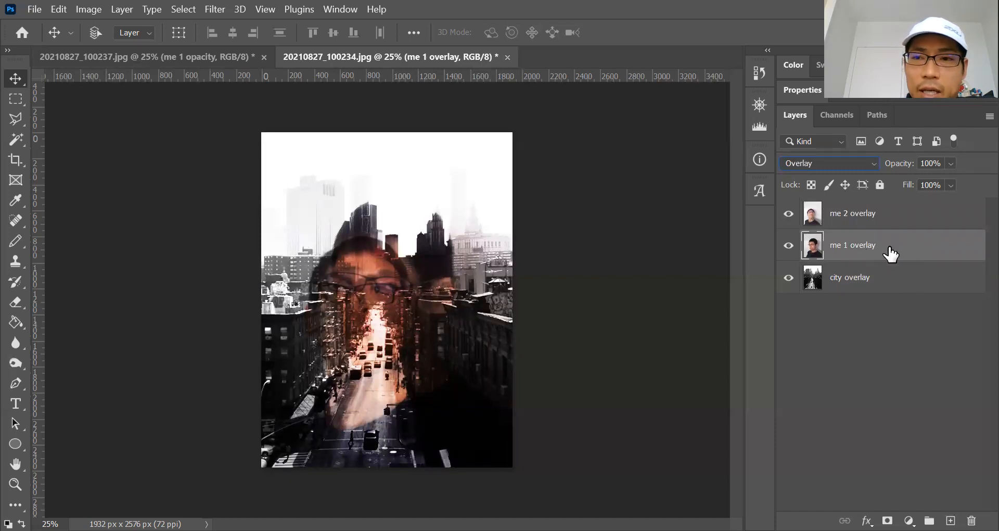
Reduce the opacity of the "me 1 overlay" layer to 32% and the "city overlay" layer to 60%
left_click_drag(950, 163, 929, 181)
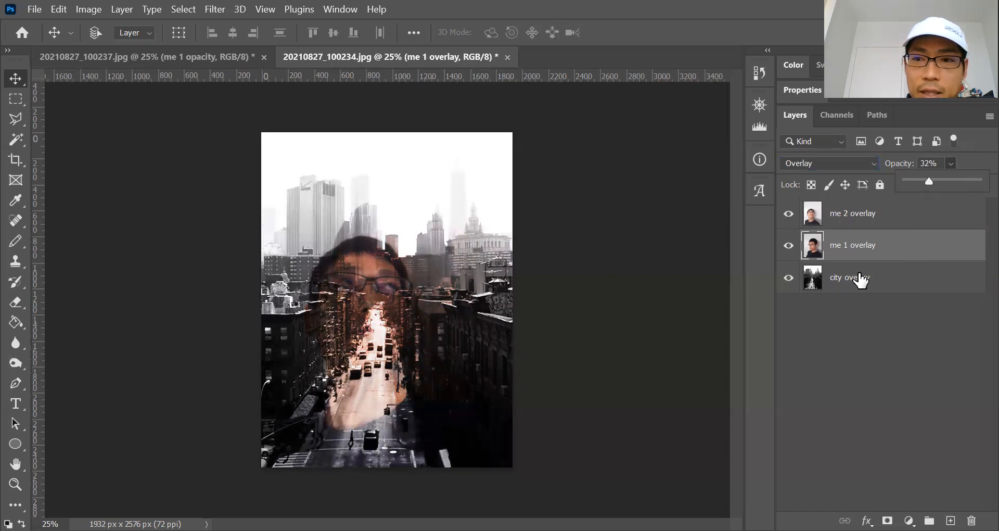
left_click(861, 279)
left_click(950, 162)
left_click_drag(973, 179, 949, 181)
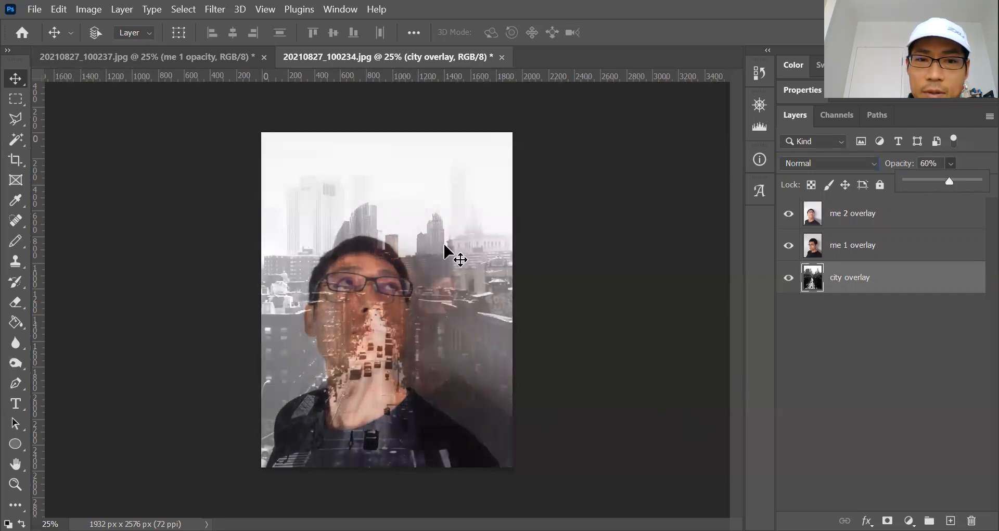
Compare the opacity-only composite in 20210827_100237.jpg with the Overlay-blended composite in 20210827_100234.jpg
left_click(208, 57)
left_click(385, 54)
left_click(204, 59)
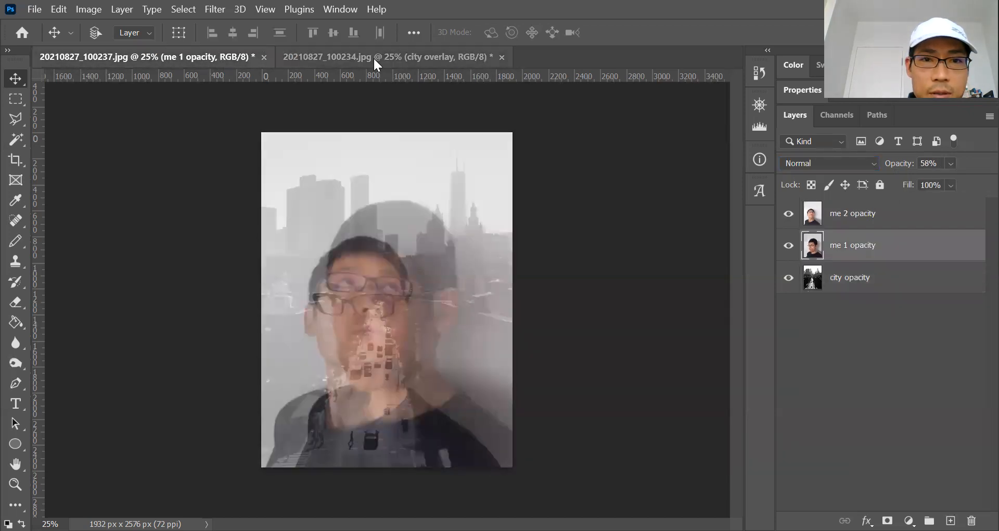
left_click(373, 57)
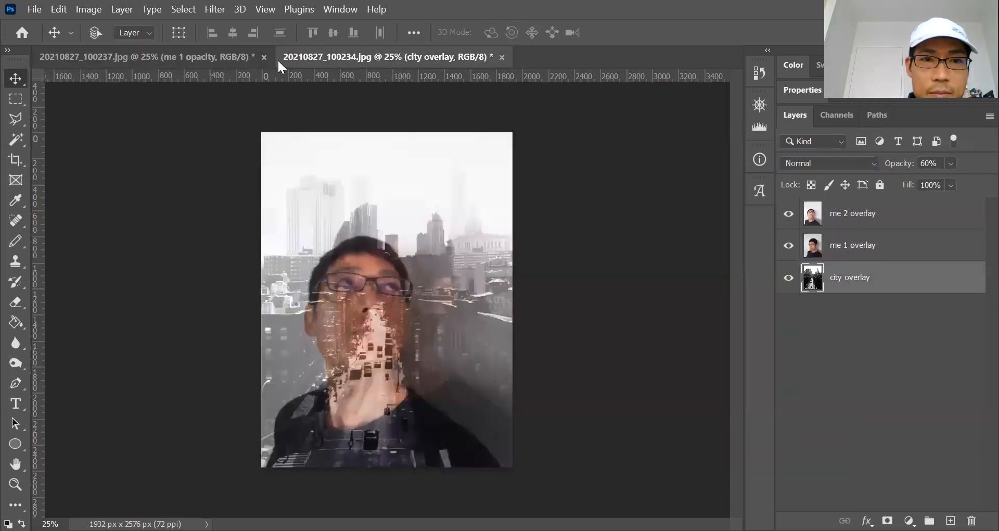
left_click(208, 54)
left_click(396, 58)
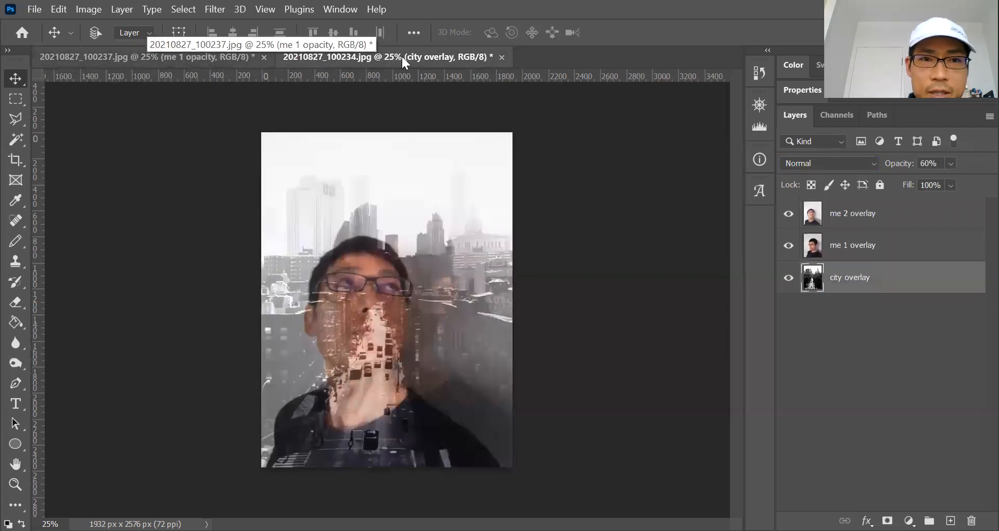
left_click(156, 58)
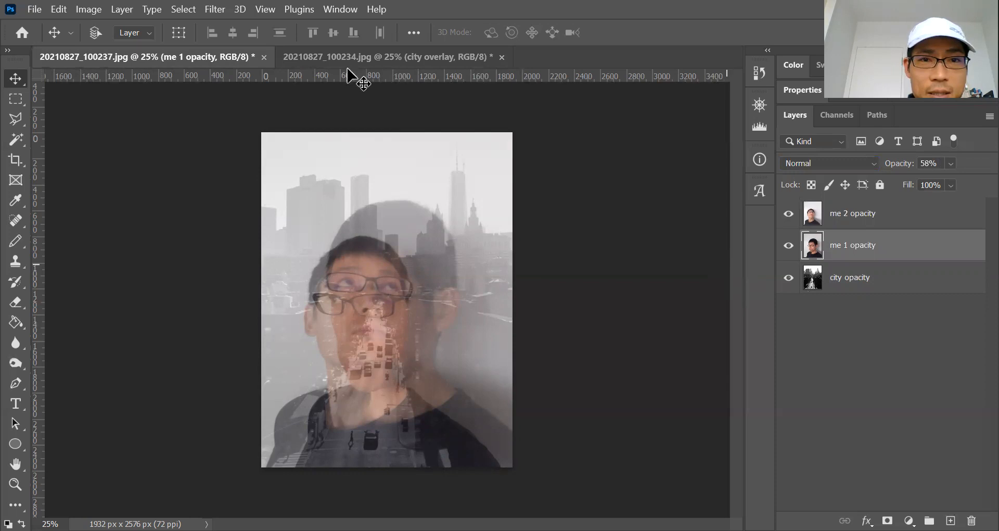
left_click(358, 54)
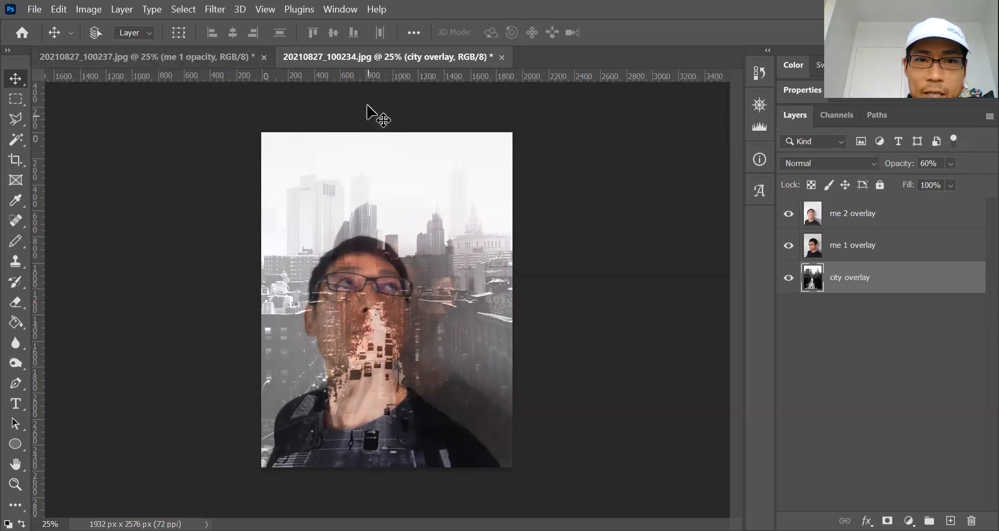
left_click(178, 55)
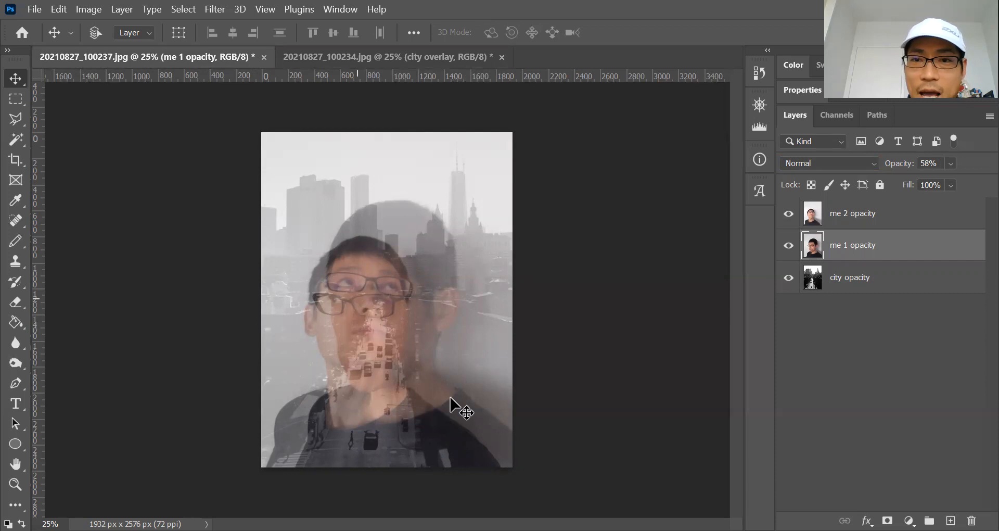
left_click(408, 58)
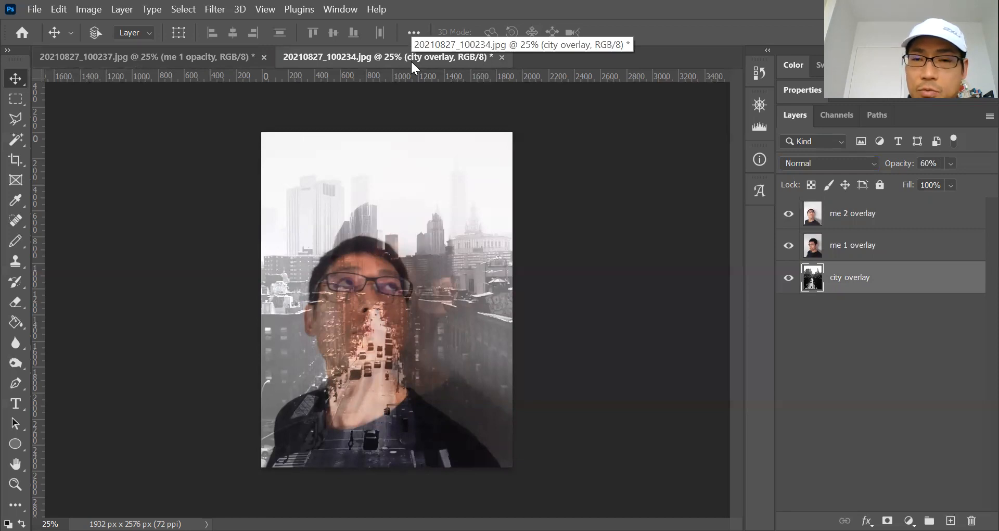
left_click(152, 56)
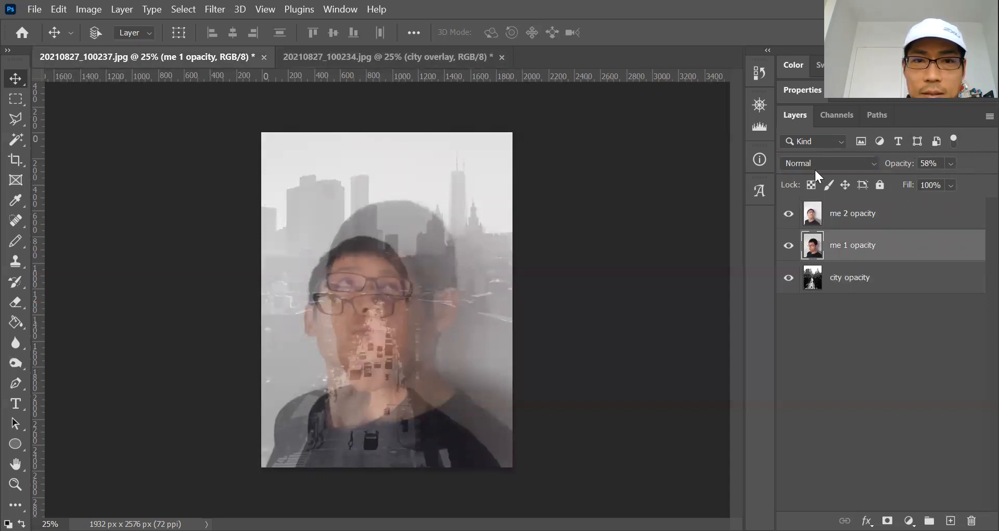
left_click(413, 57)
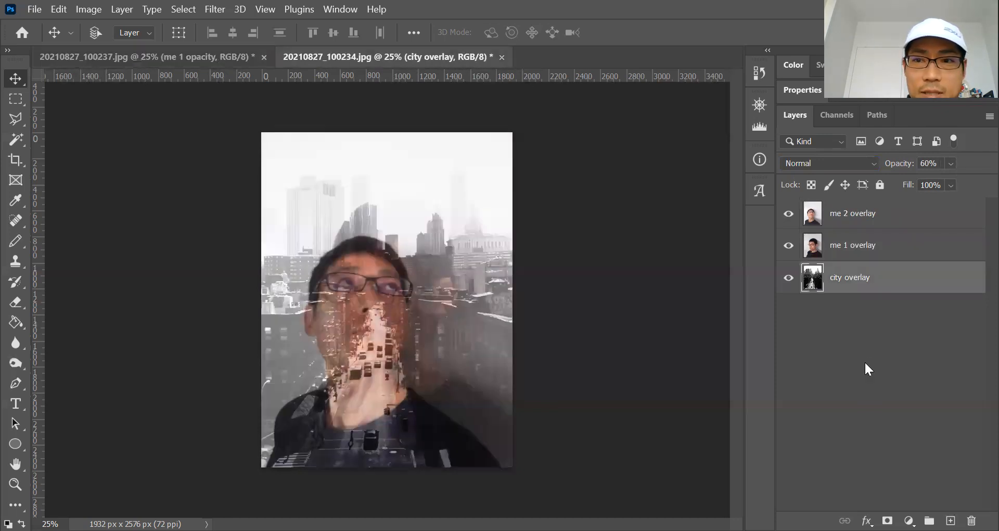
left_click(846, 162)
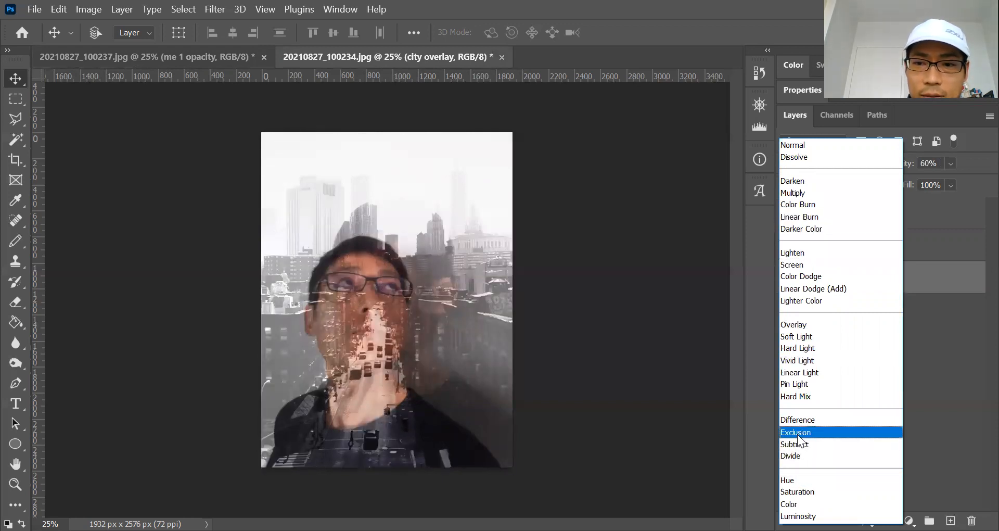
left_click(968, 309)
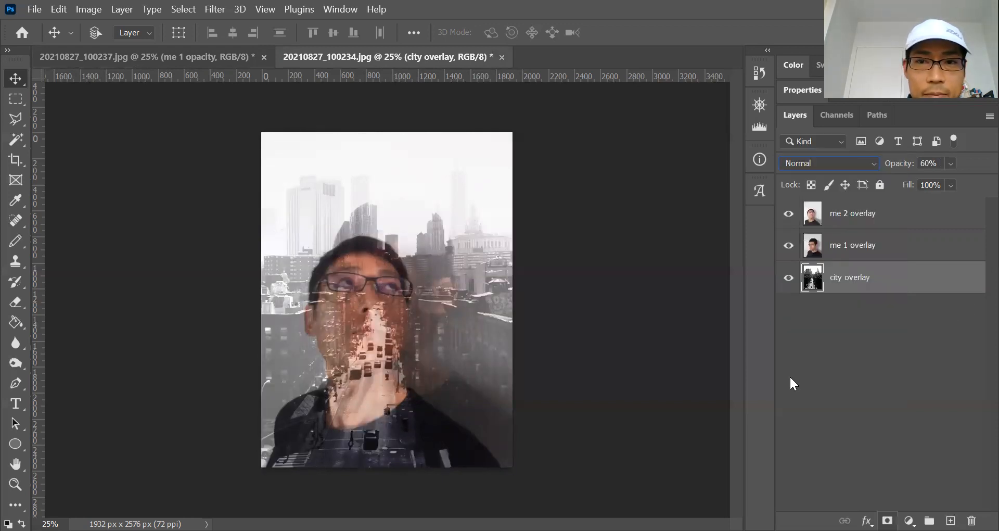